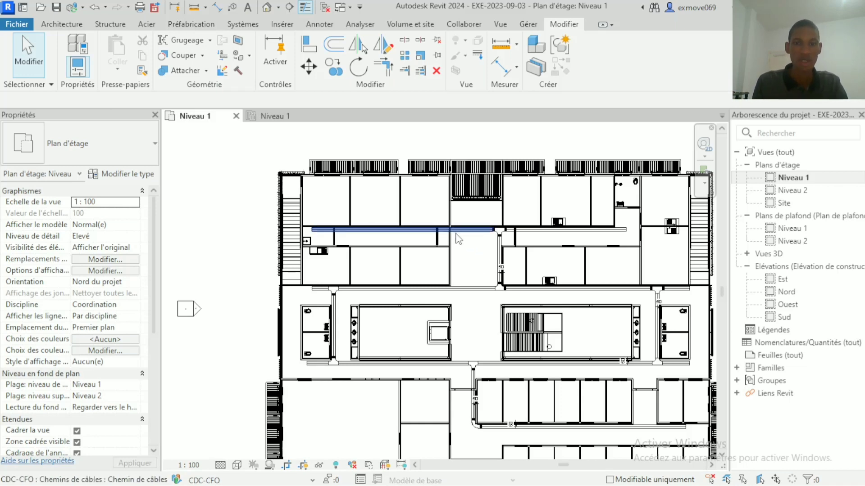
Step: Examine the cable tray runs and fittings along the corridors of the Niveau 1 floor plan
middle_click_drag(489, 255, 364, 221)
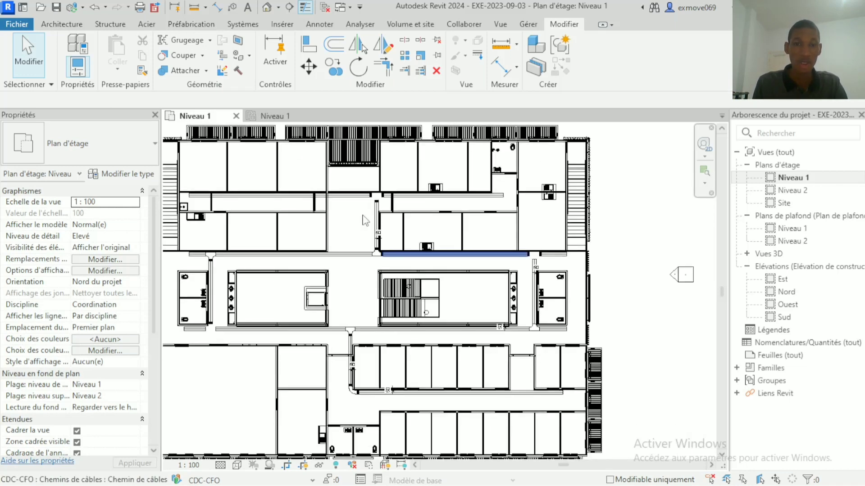
middle_click_drag(354, 304, 443, 269)
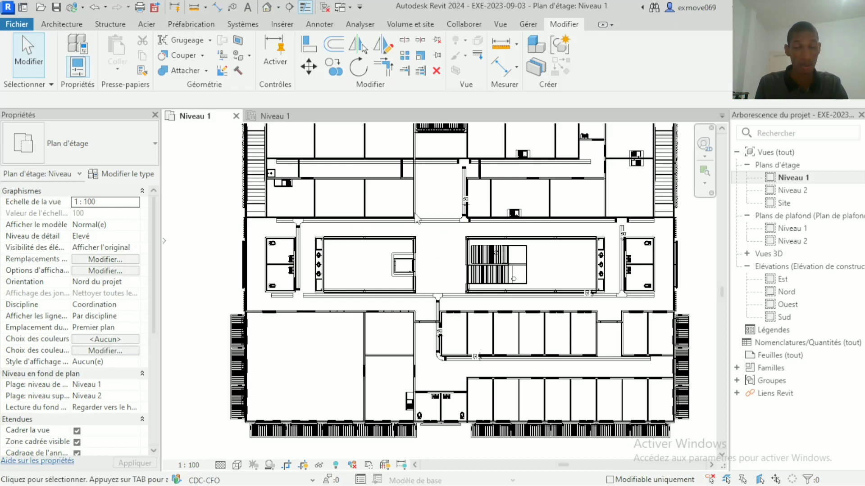
scroll(417, 220, "up", 2)
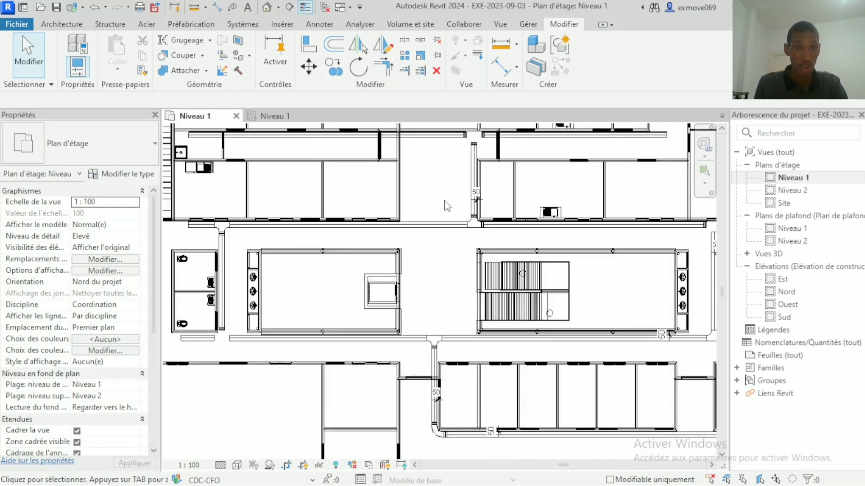
middle_click_drag(337, 175, 367, 198)
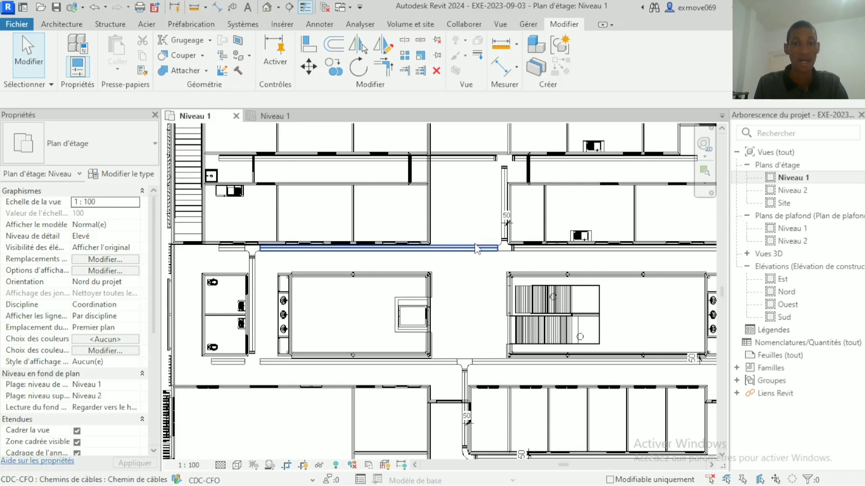
middle_click_drag(480, 248, 512, 299)
scroll(469, 292, "down", 4)
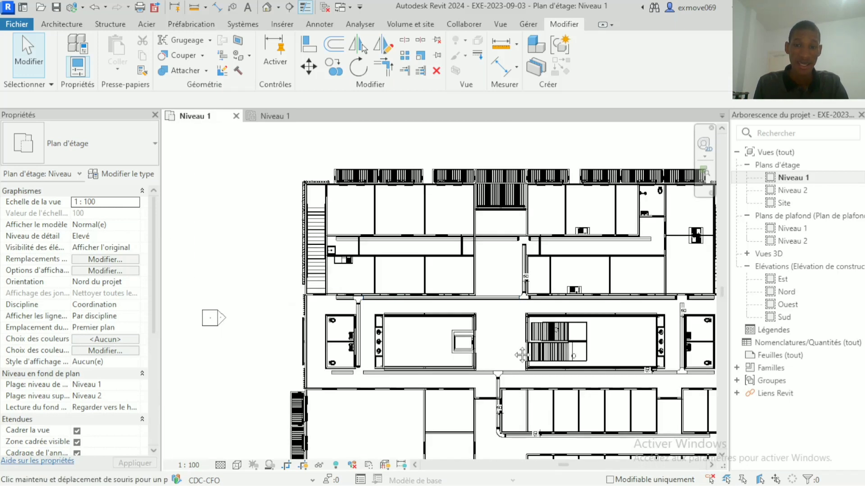
middle_click_drag(457, 293, 432, 255)
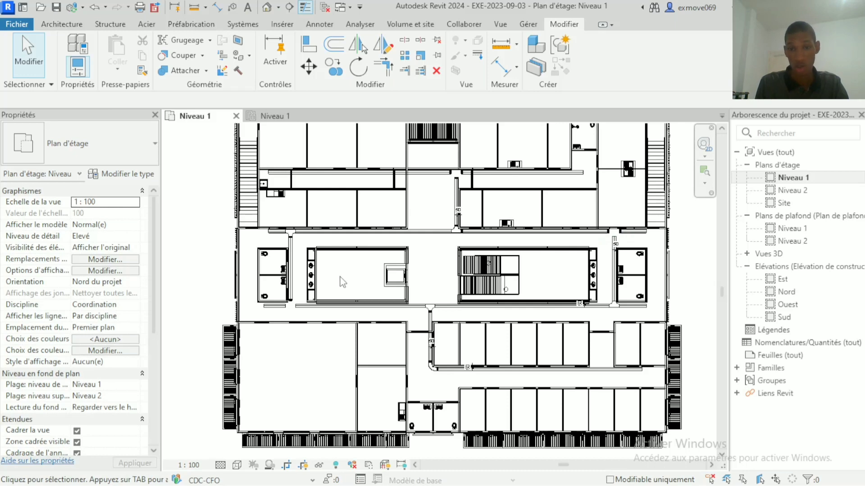
middle_click_drag(489, 219, 481, 257)
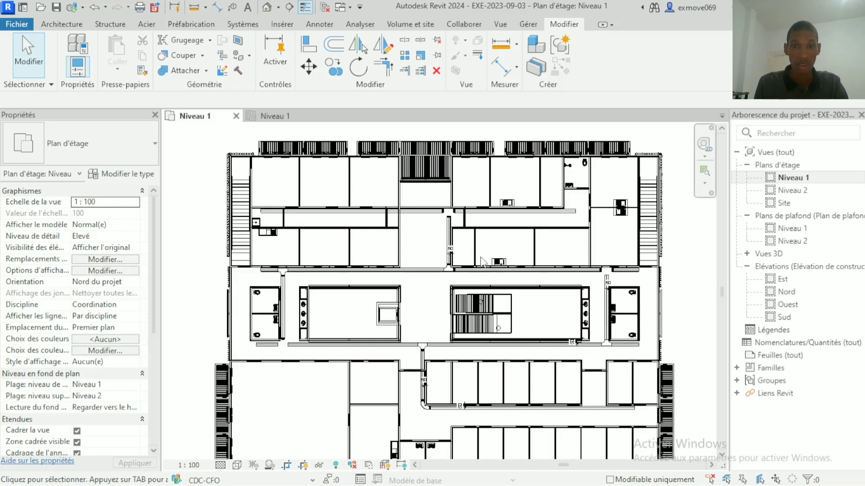
middle_click_drag(282, 345, 313, 275)
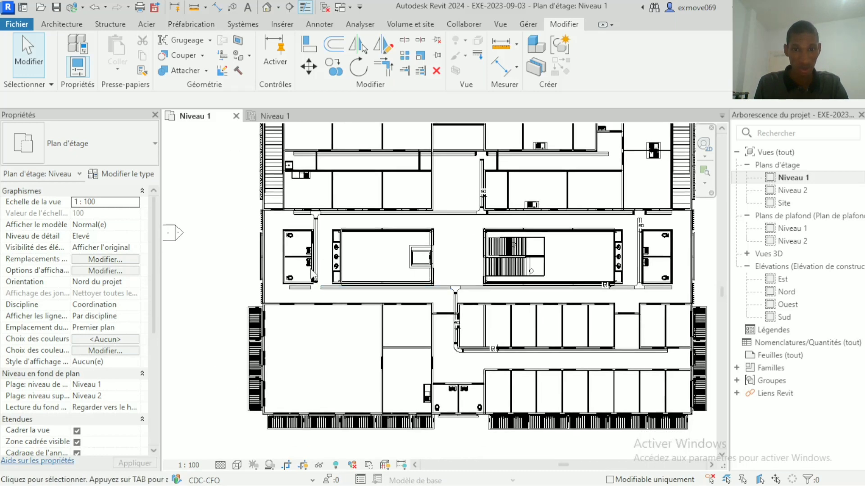
middle_click_drag(672, 344, 648, 370)
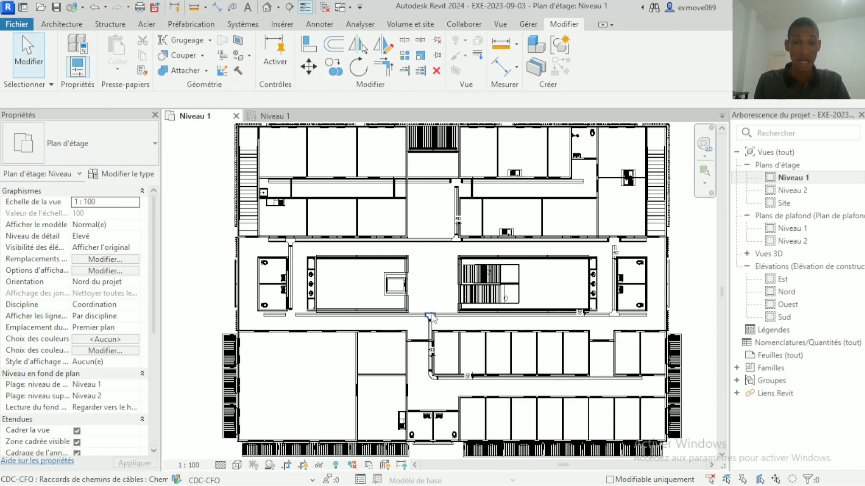
mouse_move(439, 316)
middle_mouse_down()
mouse_move(444, 302)
mouse_move(455, 314)
middle_mouse_up()
scroll(455, 314, "up", 1)
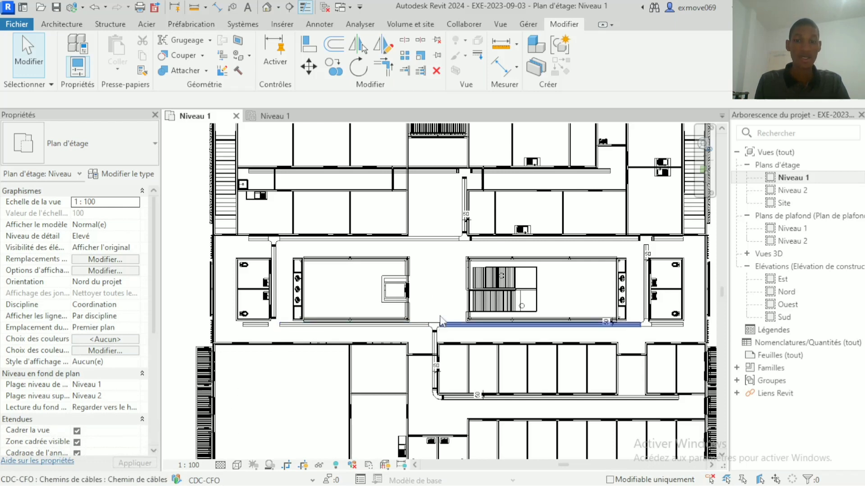
scroll(442, 308, "down", 2)
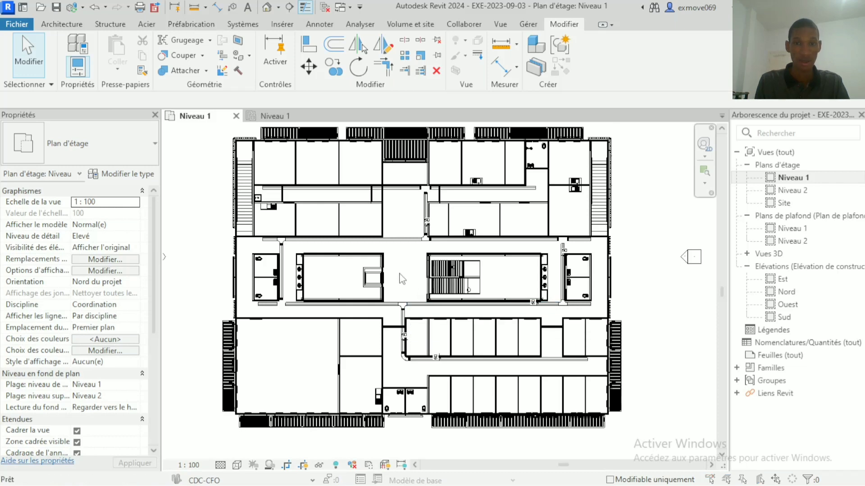
Step: Create a new rule-based view filter named F CDC-CFO through the Niveau 1 plan's visibility/graphics overrides
key("v")
key("v")
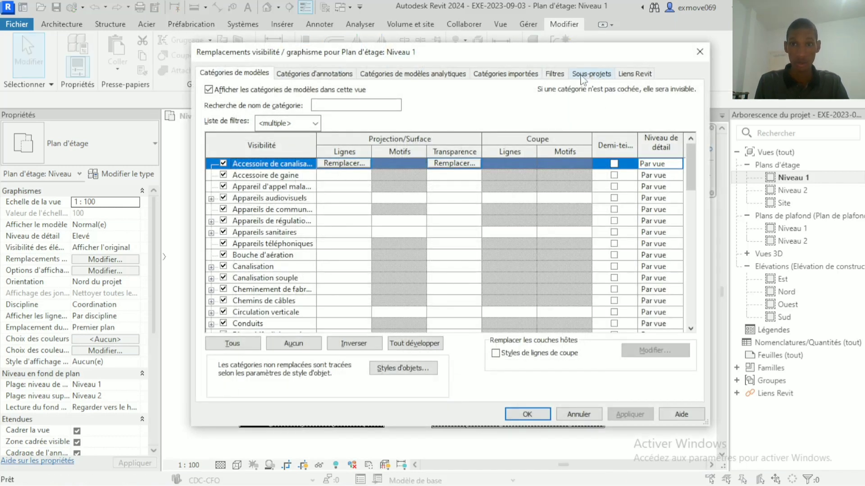
left_click(554, 75)
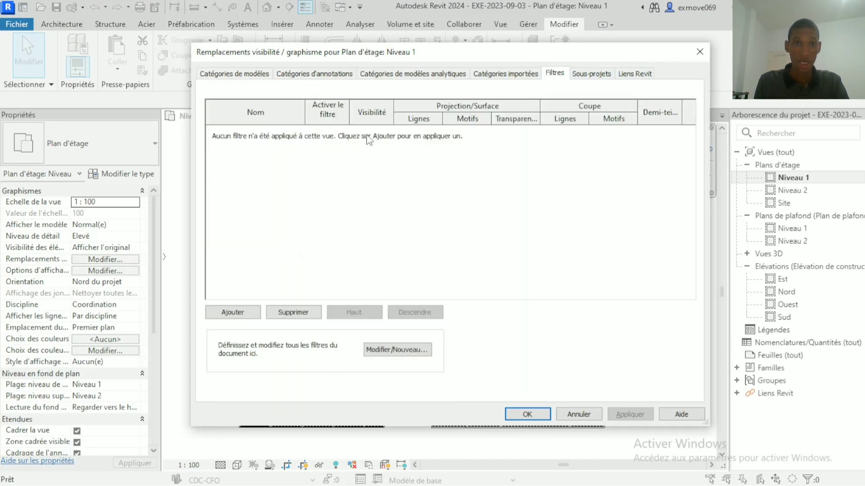
left_click(238, 313)
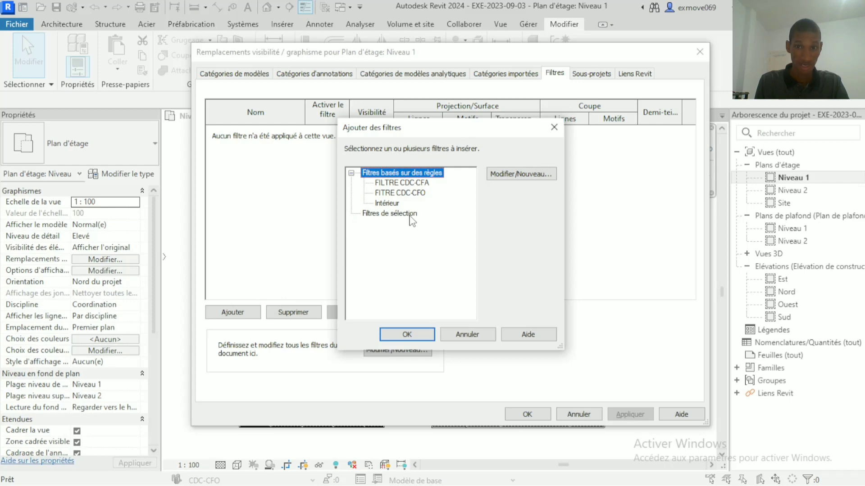
left_click(510, 179)
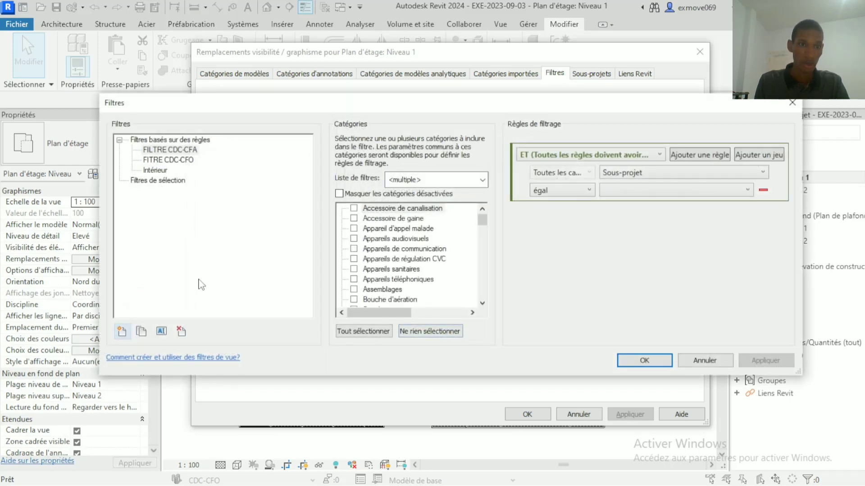
left_click(127, 333)
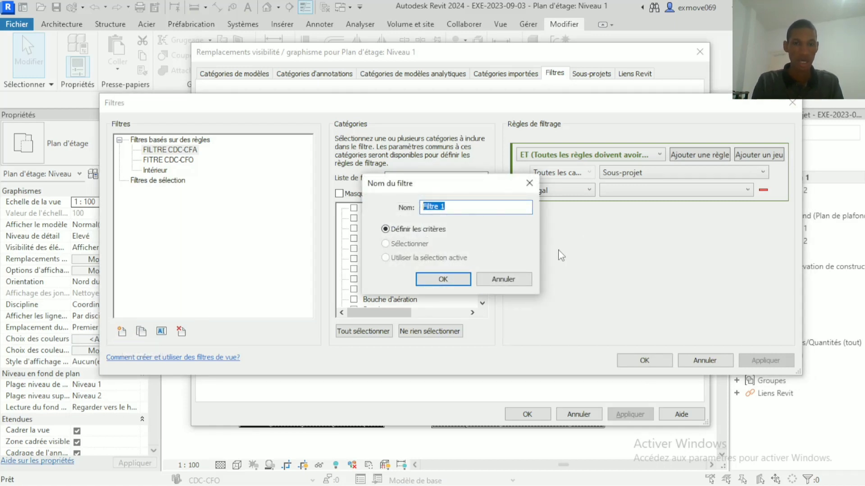
type("F CDC-CFO")
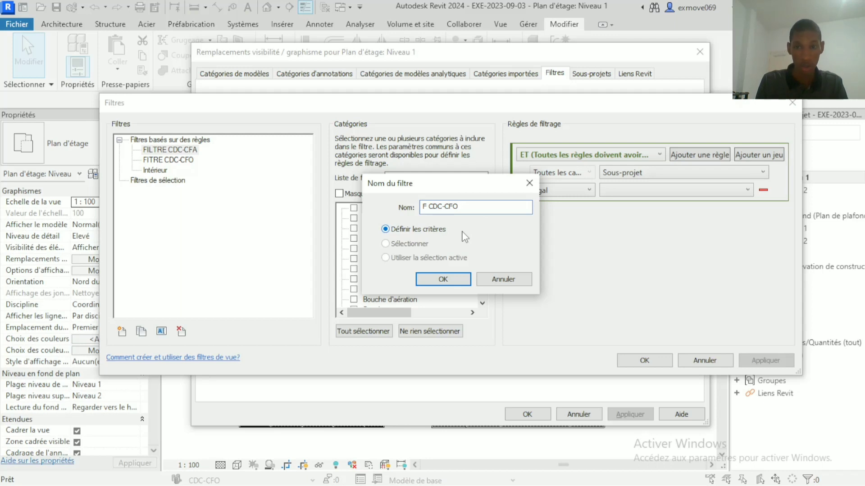
left_click(443, 279)
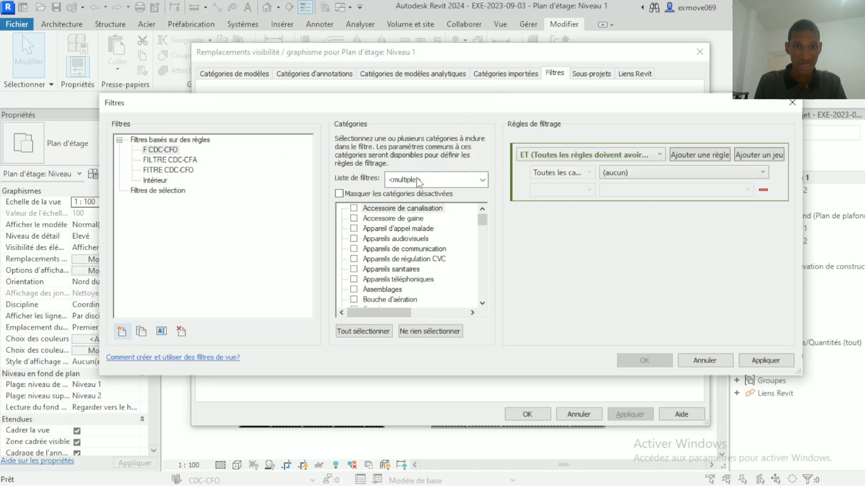
Step: Include the Chemins de câbles category in the F CDC-CFO filter
left_click(158, 151)
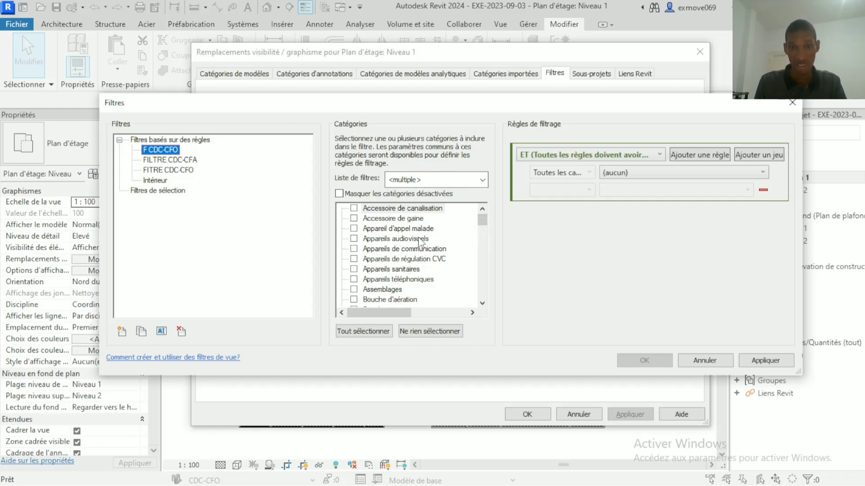
left_click(395, 243)
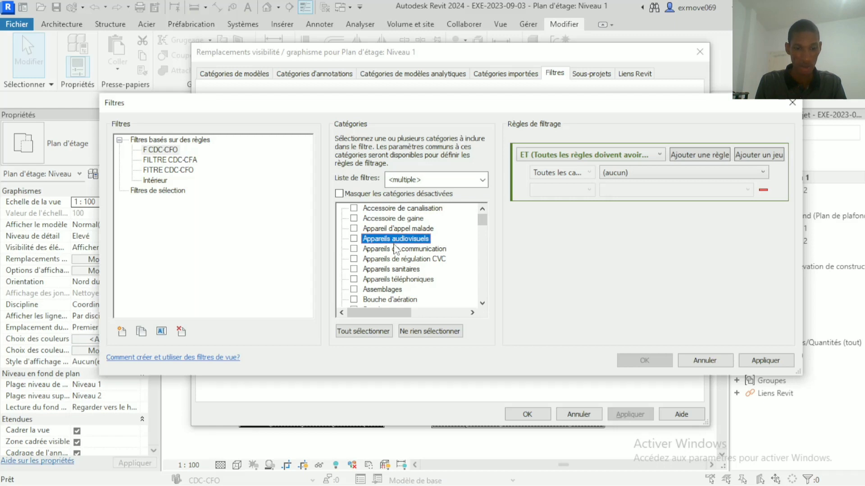
key("c")
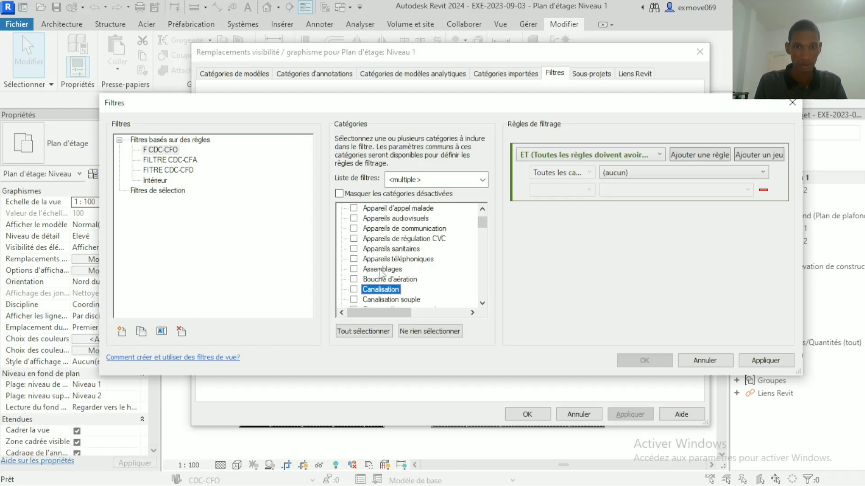
scroll(385, 281, "down", 2)
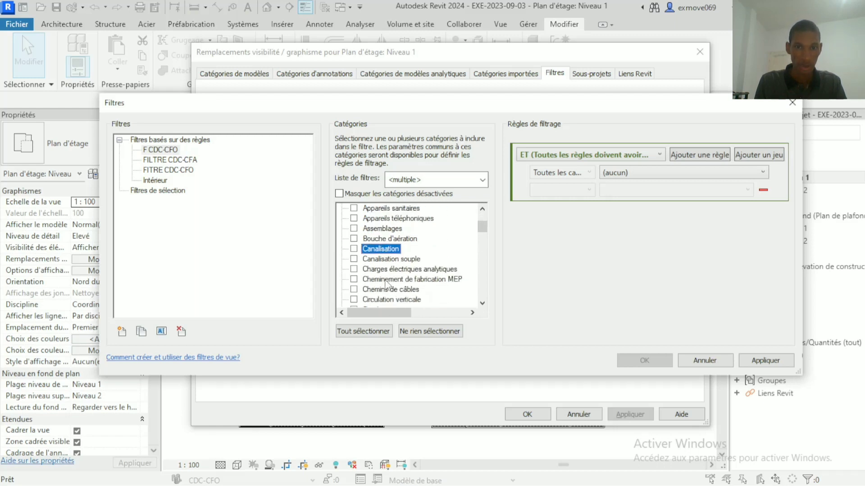
scroll(412, 291, "down", 1)
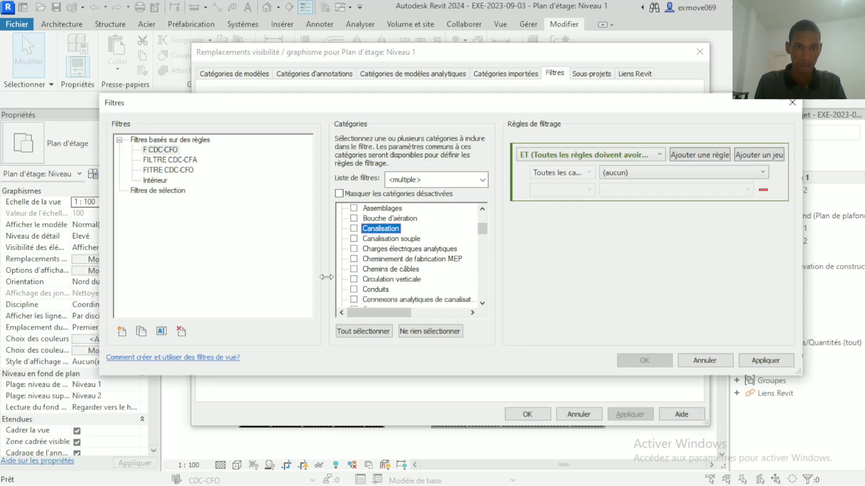
left_click(354, 270)
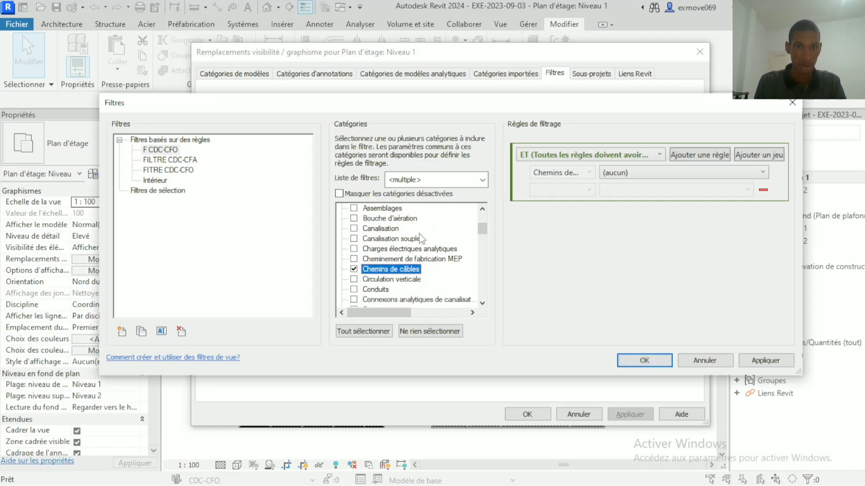
Step: Add the Raccords de chemins de câbles category to the F CDC-CFO filter
scroll(412, 248, "down", 1)
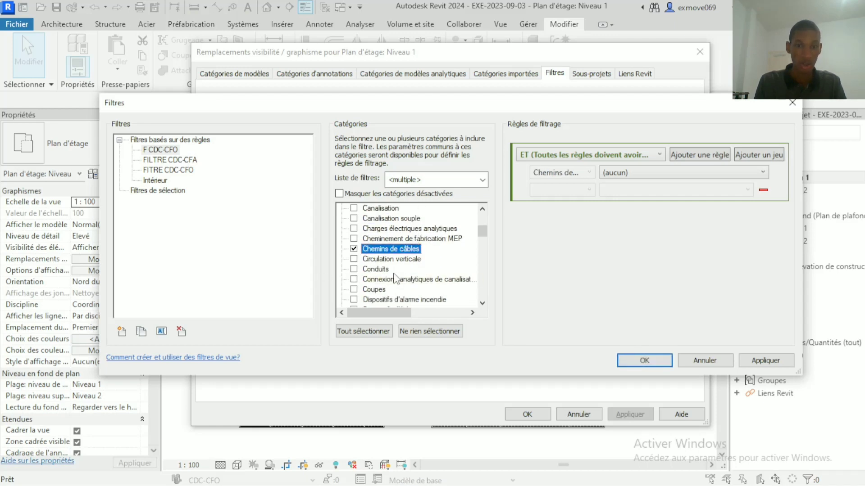
scroll(394, 280, "down", 2)
scroll(391, 278, "down", 6)
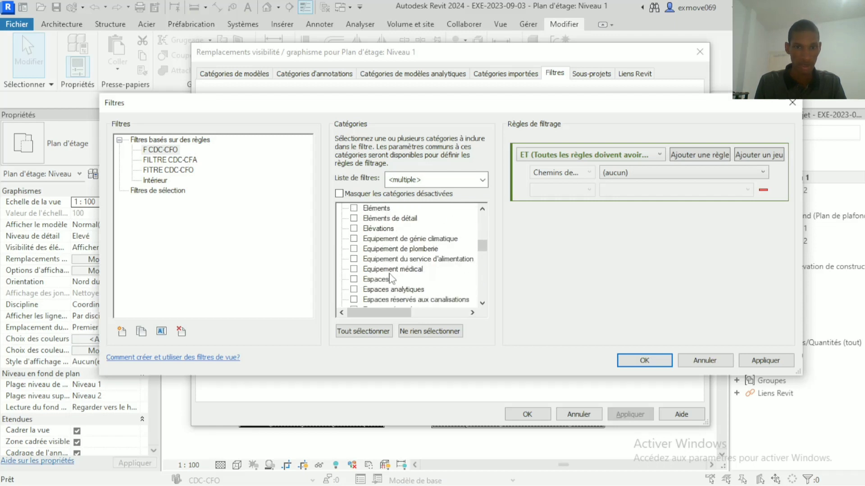
left_click(379, 273)
key("r")
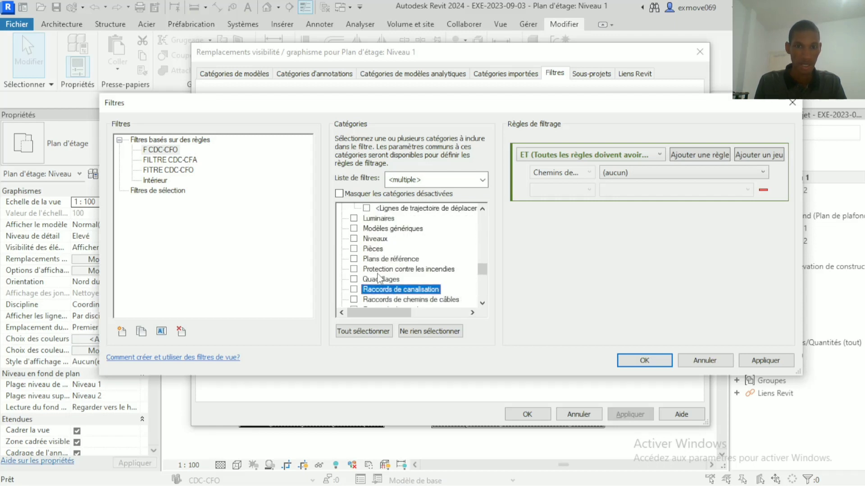
scroll(412, 286, "down", 1)
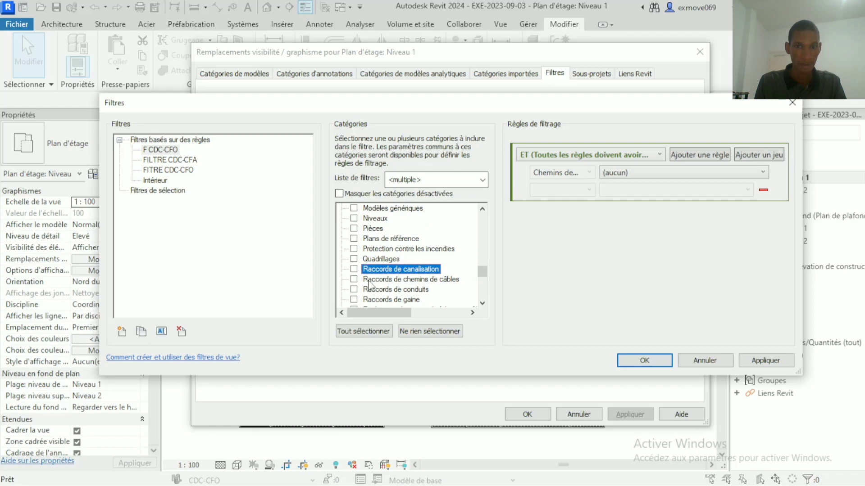
left_click(353, 280)
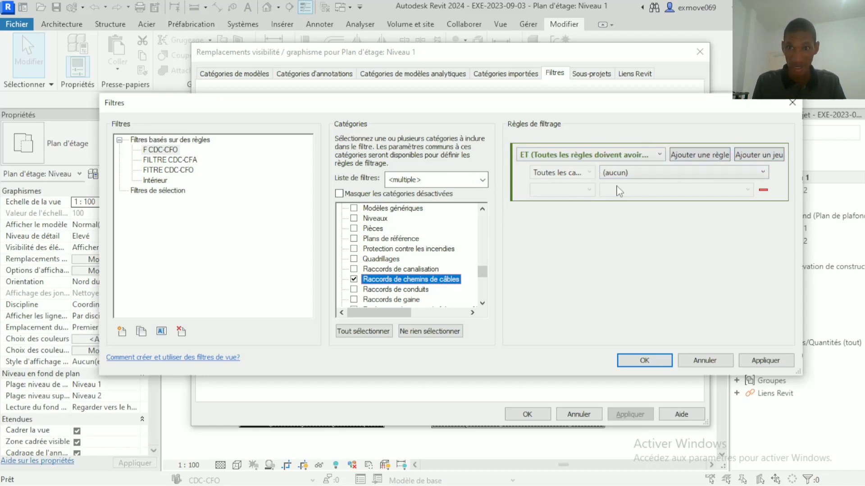
Step: Choose Sous-projet as the parameter of the F CDC-CFO filter's rule, for all selected categories
left_click(569, 172)
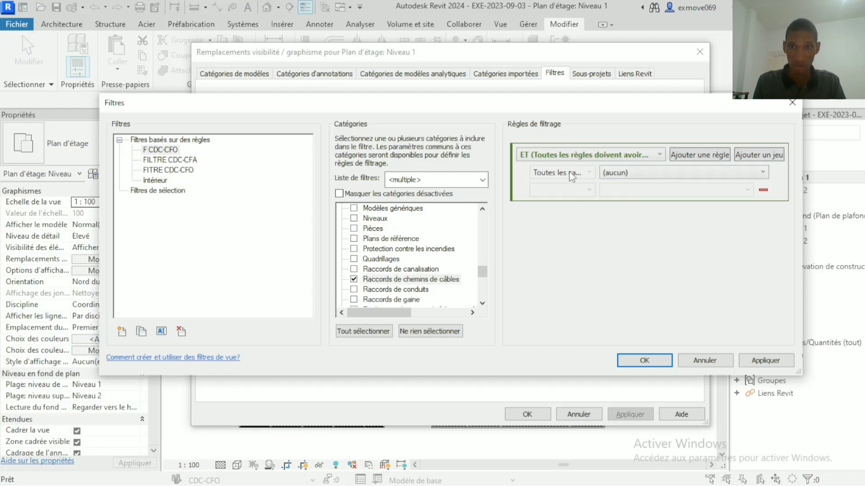
left_click(654, 173)
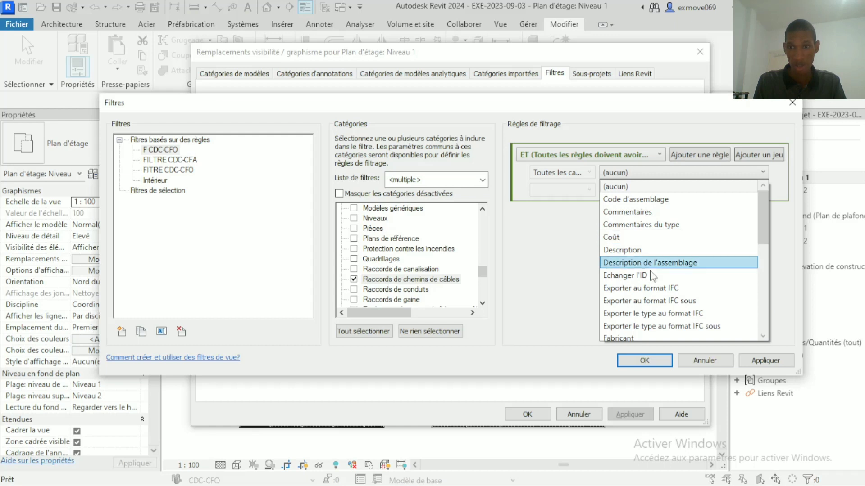
scroll(651, 277, "down", 2)
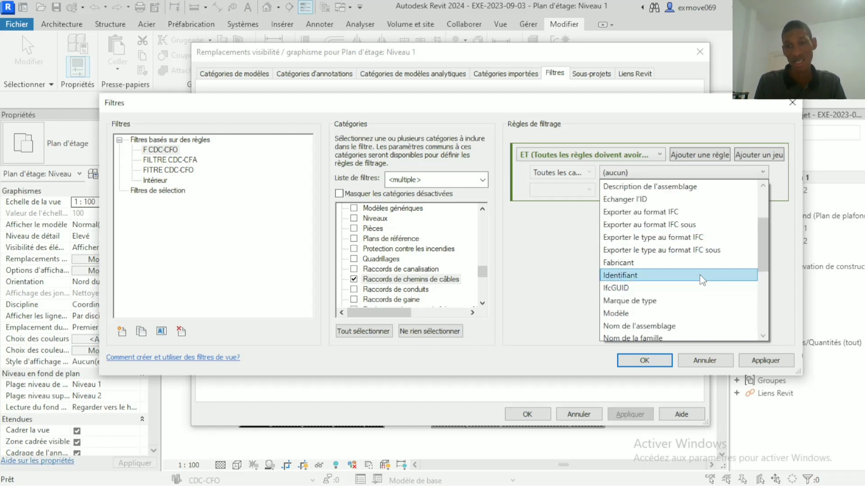
scroll(651, 281, "down", 2)
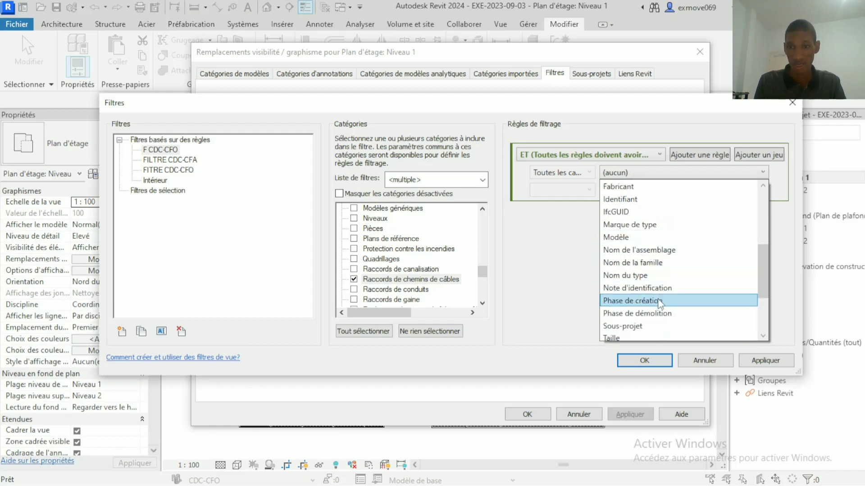
scroll(654, 308, "down", 2)
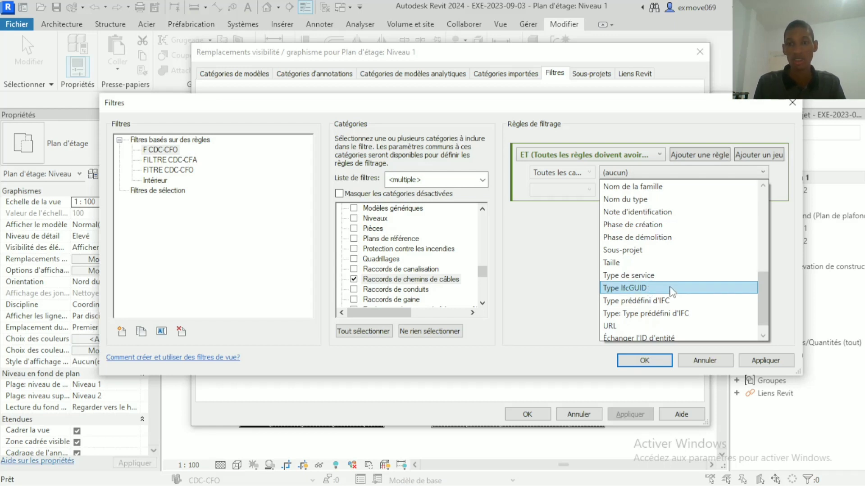
scroll(670, 281, "down", 1)
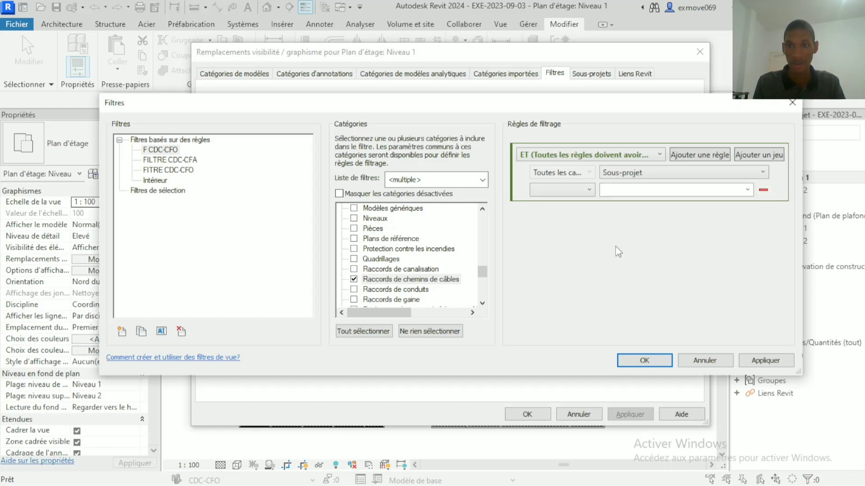
Step: Complete the F CDC-CFO filter's rule so that Sous-projet is égal to CDC-CFO
left_click(589, 189)
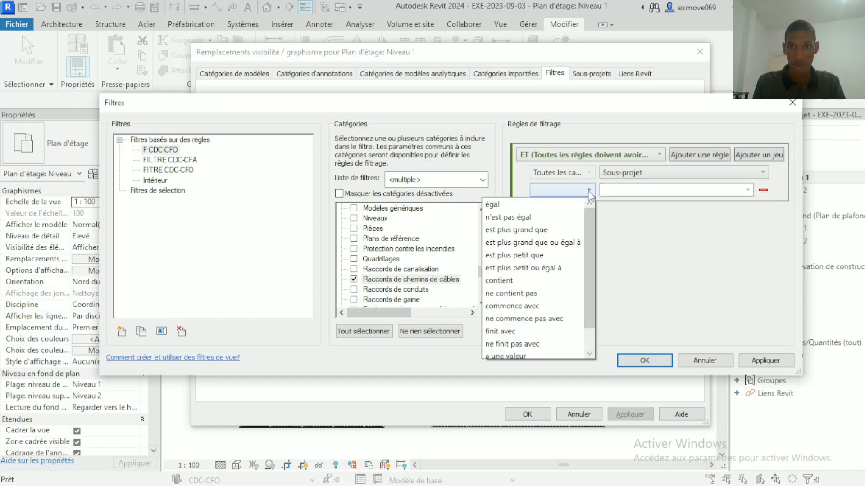
left_click(553, 205)
left_click(685, 194)
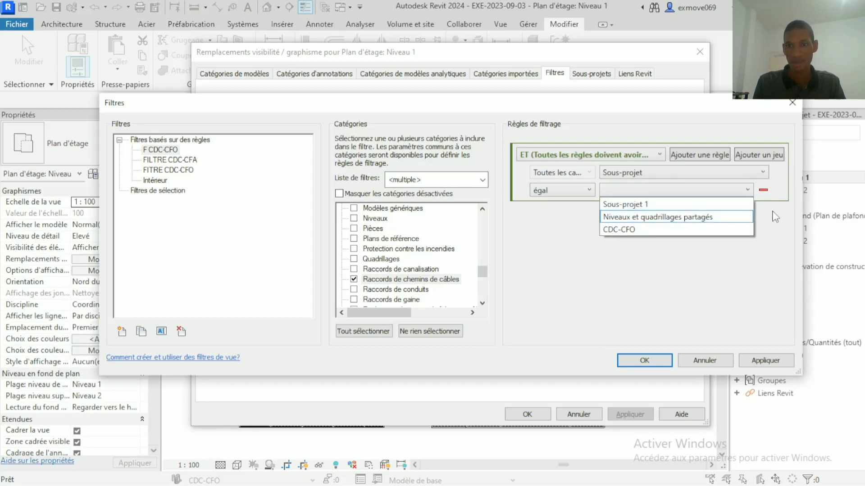
left_click(635, 231)
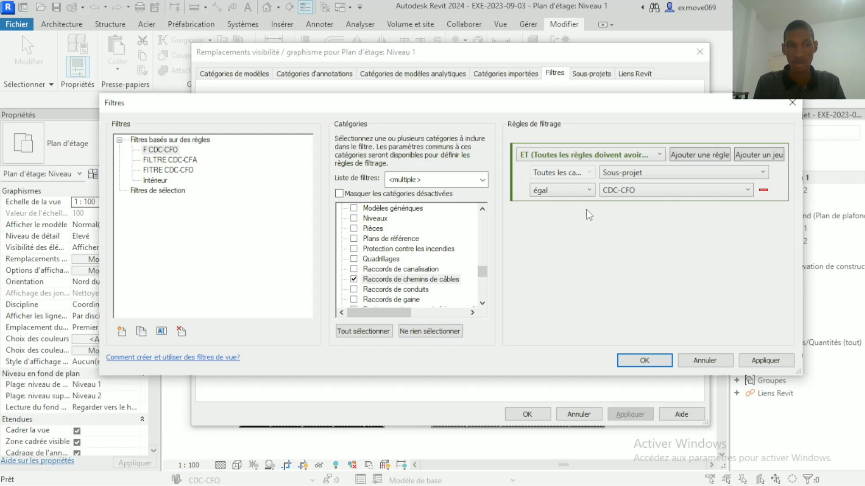
Step: Save the filter definition and add the F CDC-CFO filter to the Niveau 1 plan's visibility/graphics overrides
left_click(644, 360)
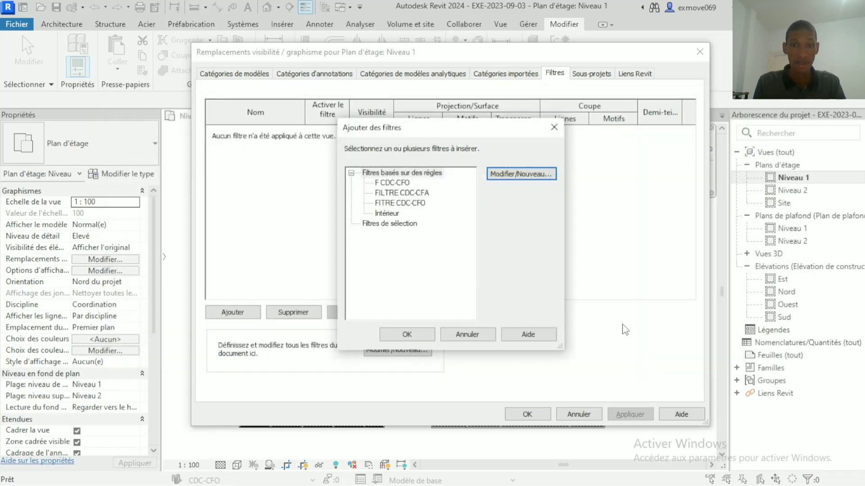
left_click(400, 183)
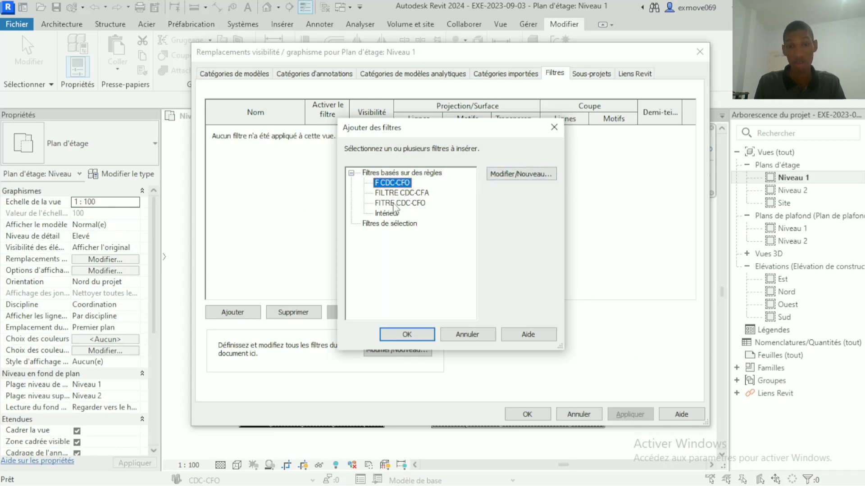
left_click(398, 335)
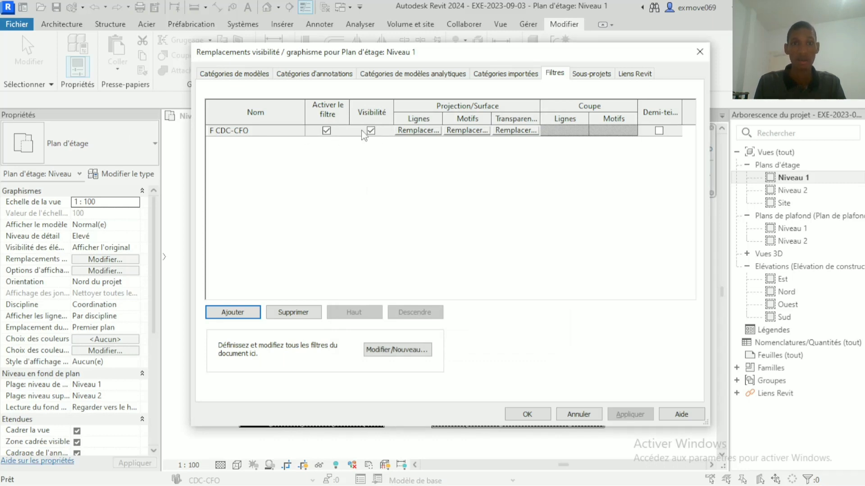
Step: Override the F CDC-CFO filter's projection/surface line colour with Rouge
left_click(408, 131)
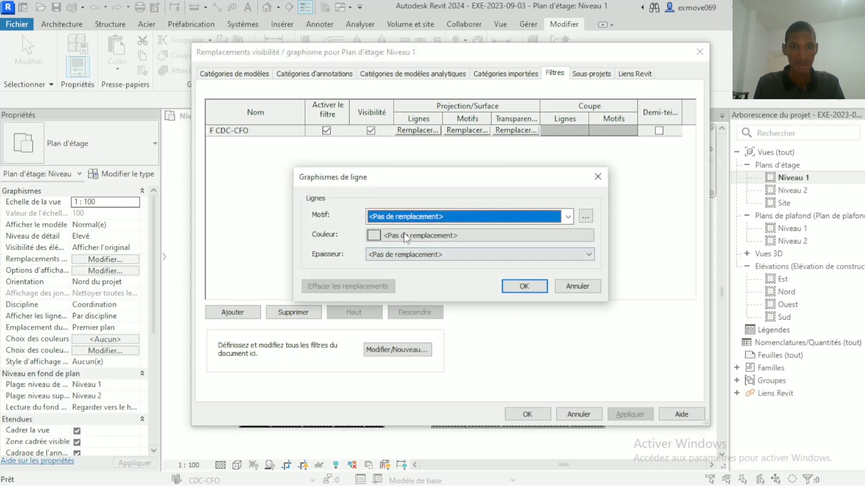
left_click(372, 236)
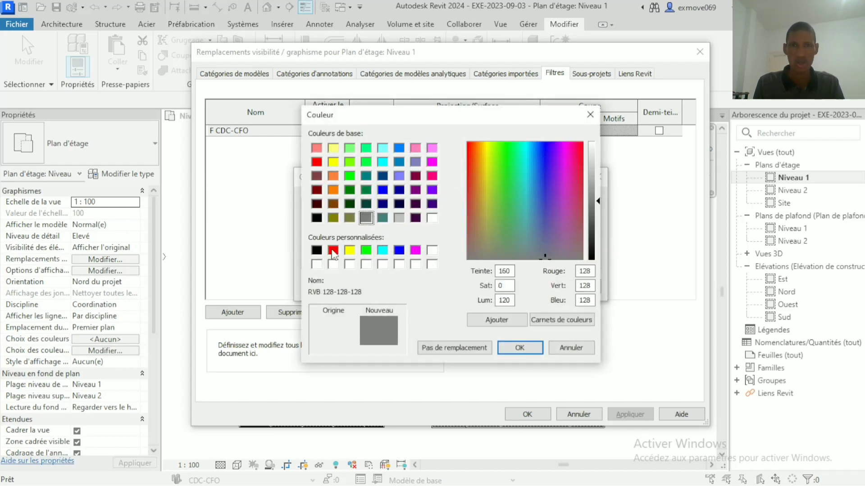
left_click(333, 251)
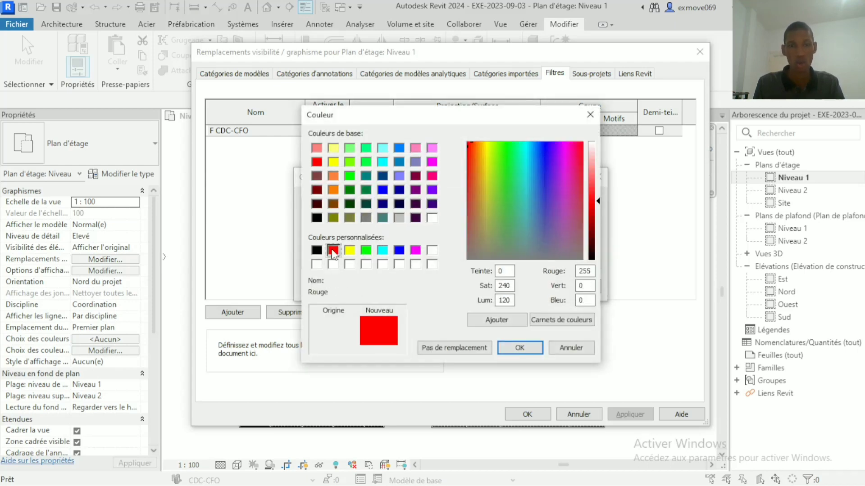
left_click(520, 348)
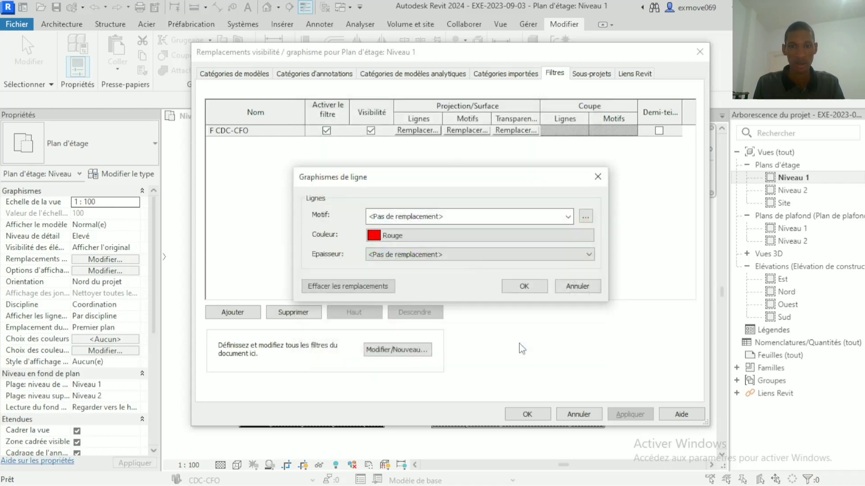
left_click(518, 289)
Step: Override the F CDC-CFO filter's foreground and background surface pattern colours with Rouge, and apply the overrides to the Niveau 1 plan
left_click(468, 134)
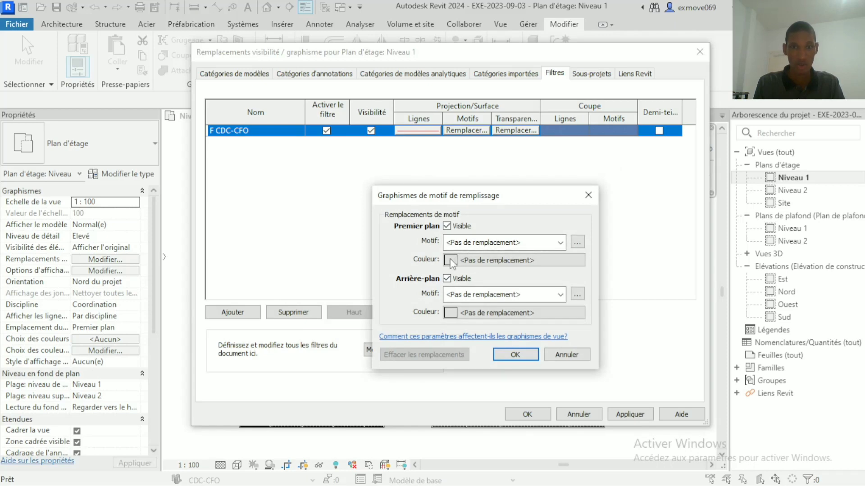
left_click(450, 261)
left_click(368, 294)
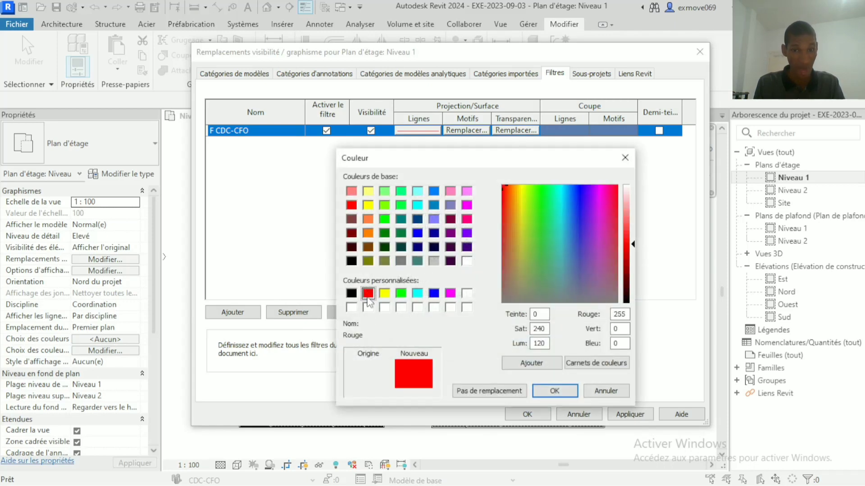
left_click(554, 391)
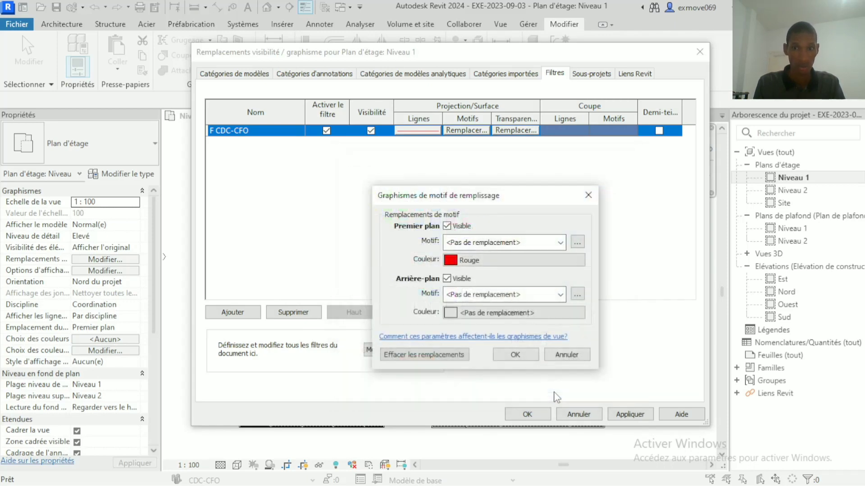
left_click(513, 314)
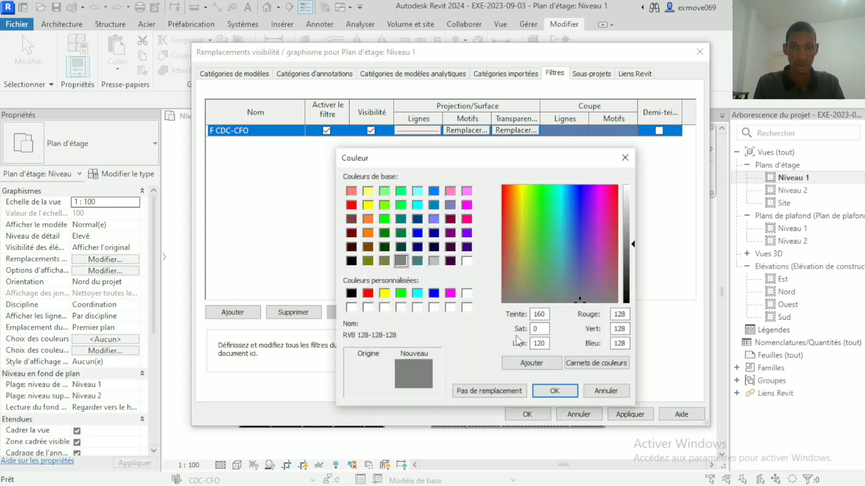
left_click(368, 295)
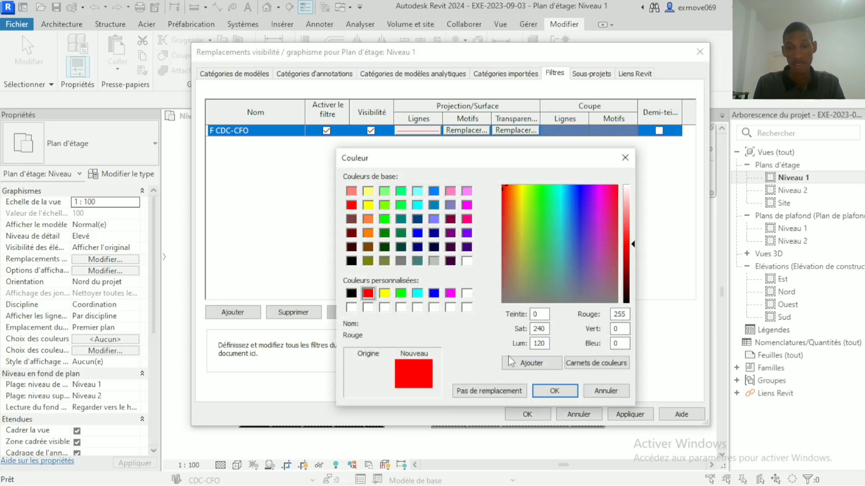
left_click(555, 391)
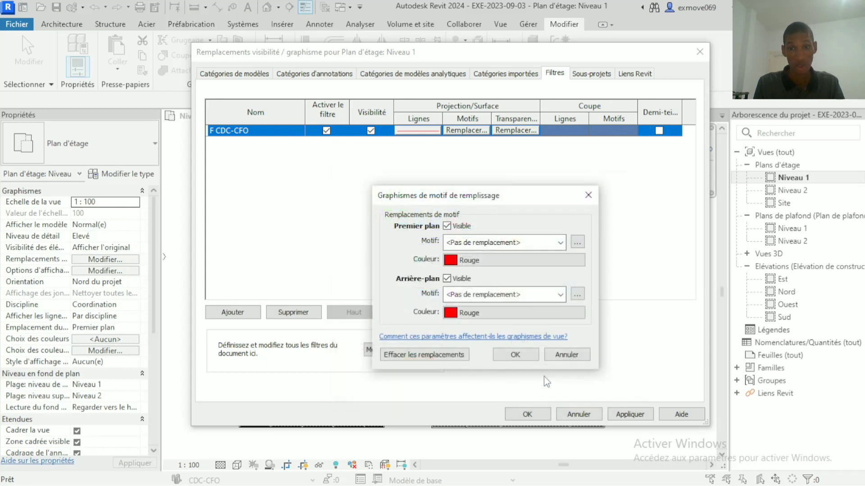
left_click(515, 355)
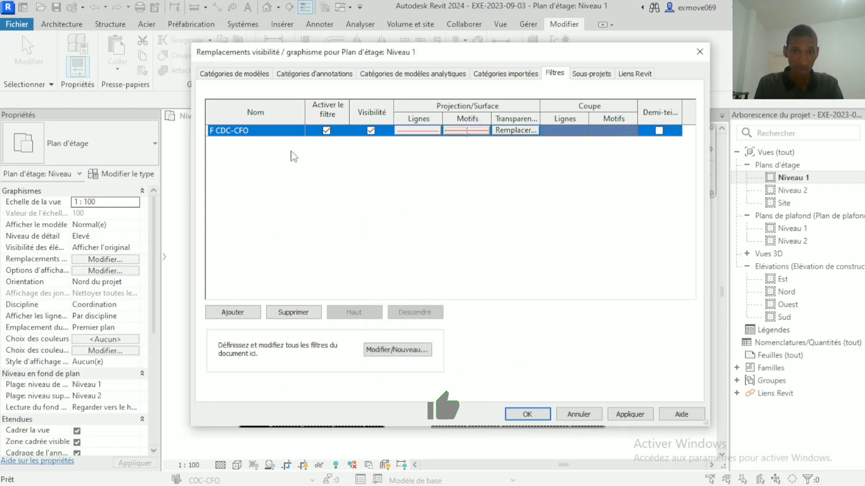
left_click(536, 423)
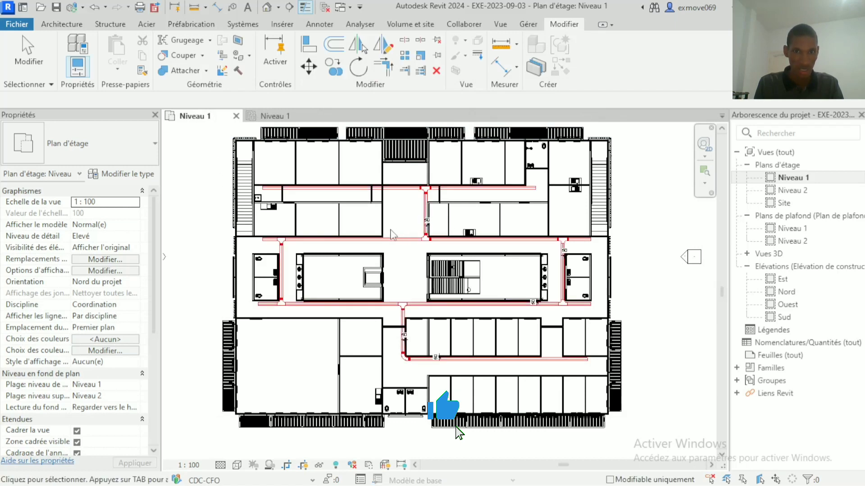
middle_click_drag(417, 253, 463, 266)
scroll(463, 266, "up", 2)
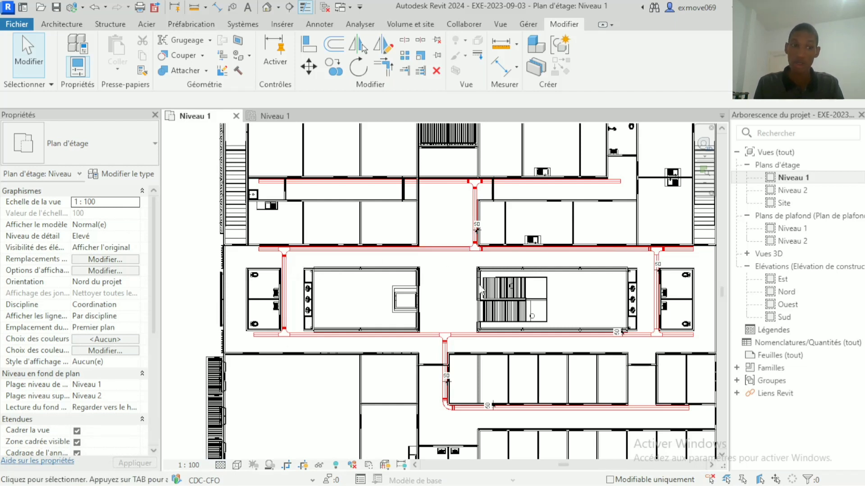
scroll(460, 295, "down", 2)
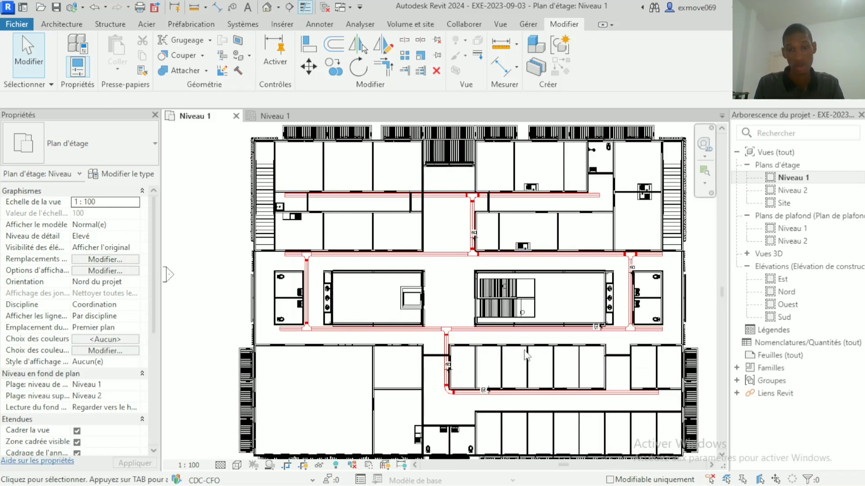
middle_click_drag(526, 357, 478, 337)
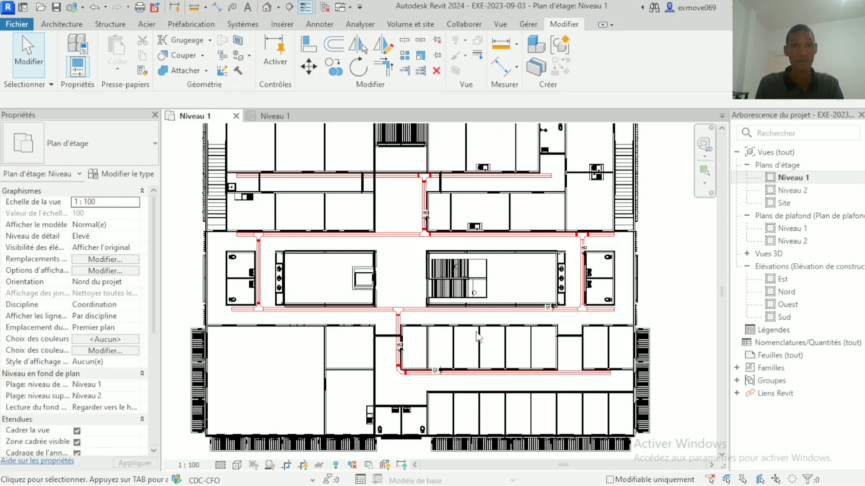